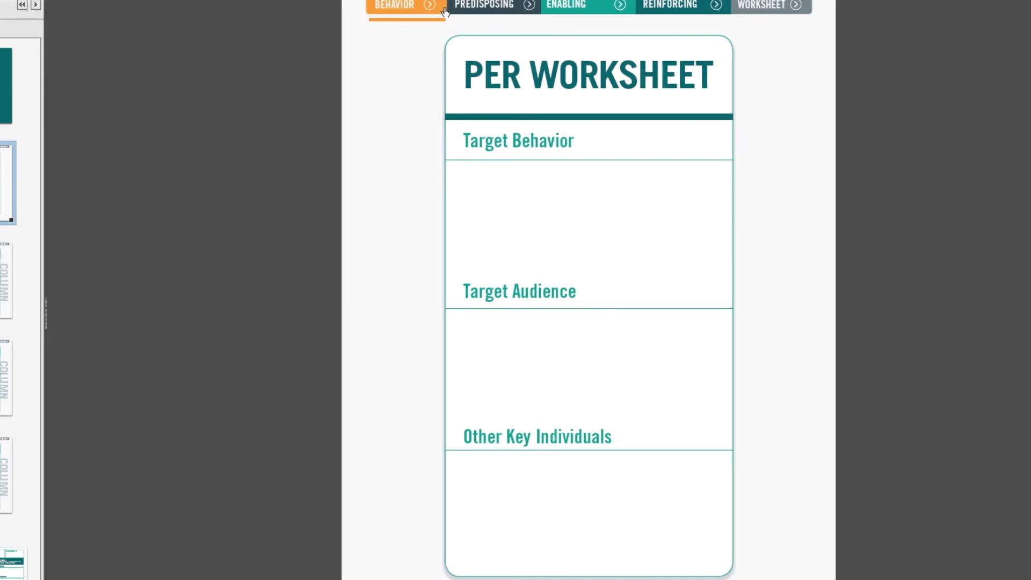
Enter 'Smoking cigarettes' as behavior, 'Young pregnant women' as audience, and spouse/partner and health care provider as key individuals
{"action": "left_click", "coordinate": [479, 177]}
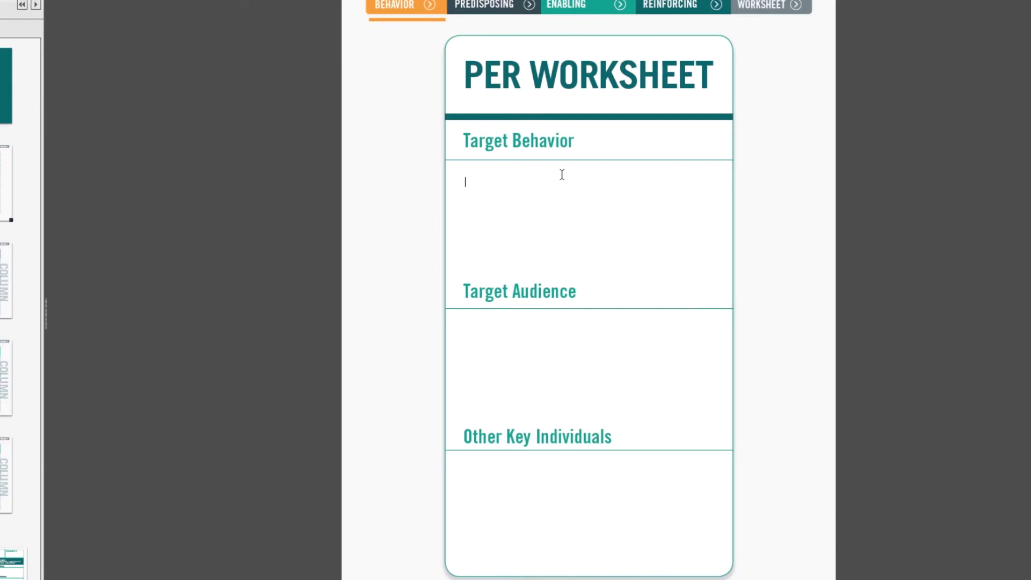
{"action": "type", "text": "Smoking cigarettes"}
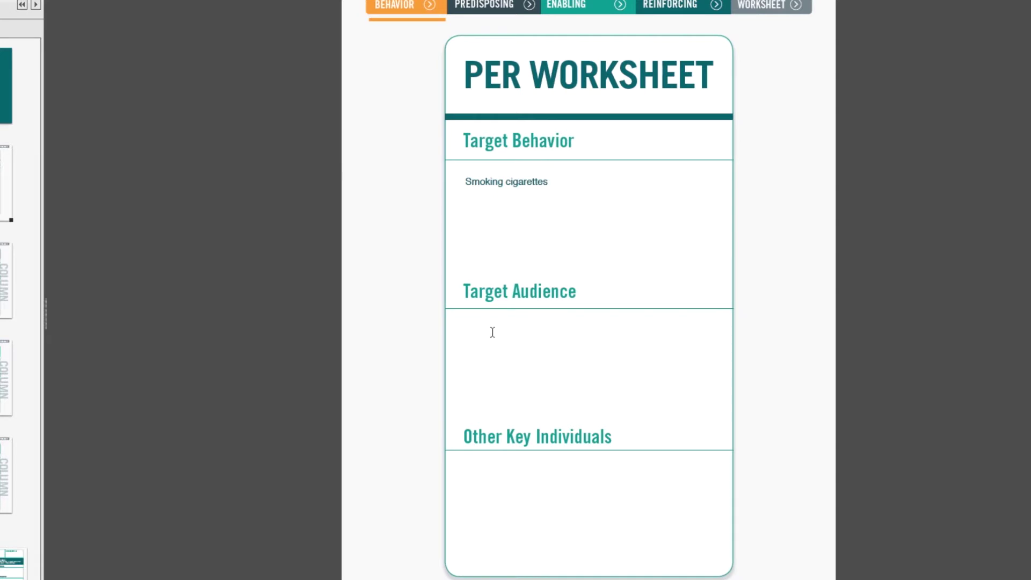
{"action": "left_click", "coordinate": [514, 321]}
{"action": "type", "text": "Young pregnant women"}
{"action": "left_click", "coordinate": [472, 485]}
{"action": "type", "text": "Spo"}
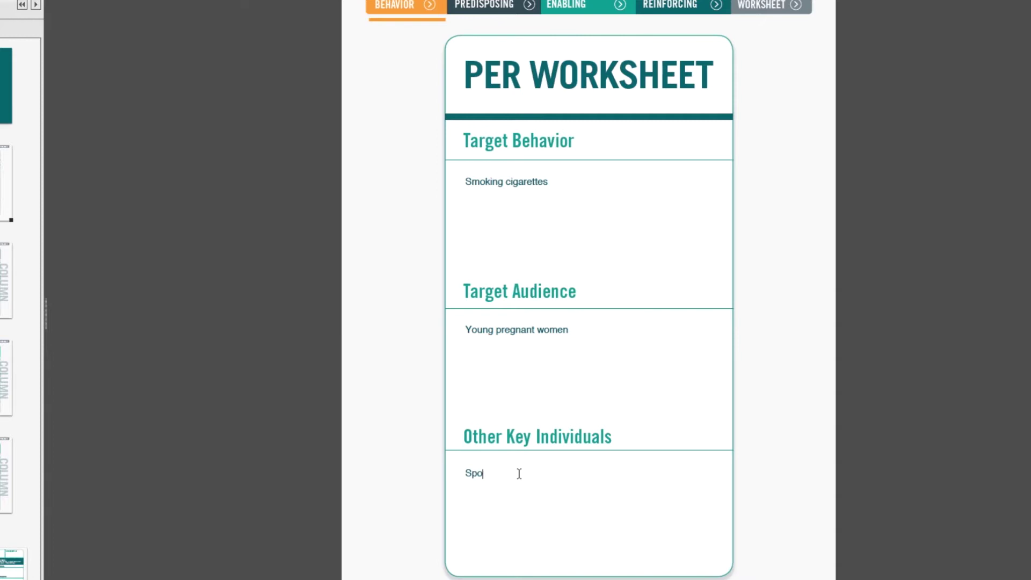
{"action": "type", "text": "use/partn"}
{"action": "type", "text": "er "}
{"action": "type", "text": "Health c"}
{"action": "type", "text": "are pro"}
{"action": "type", "text": "vider"}
Switch the worksheet to its Predisposing column page
{"action": "left_click", "coordinate": [490, 7]}
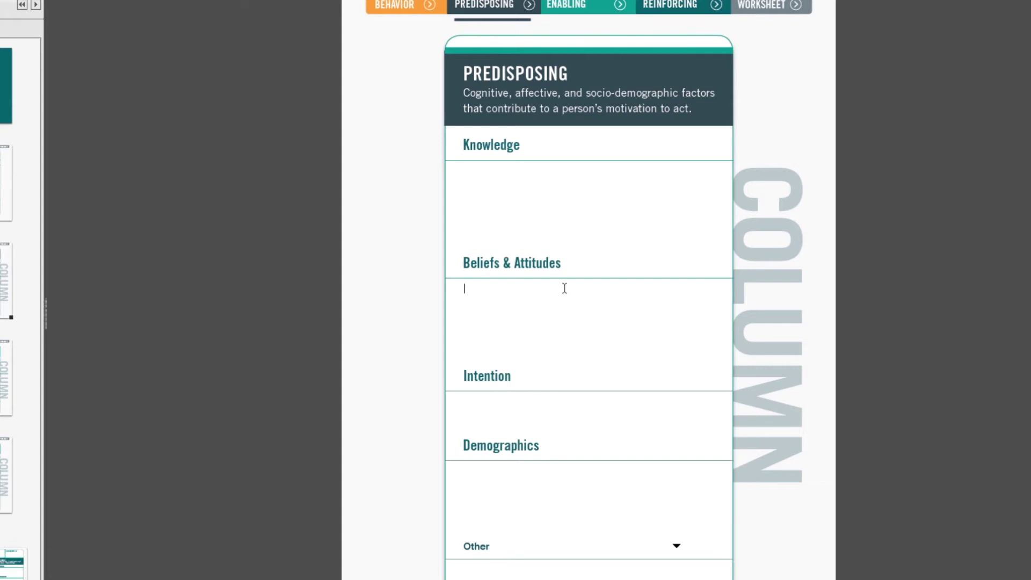
Enter 'self-efficacy for quitting' and 'harmful effects on the infant' on separate lines under Beliefs & Attitudes
{"action": "type", "text": "se"}
{"action": "type", "text": "lf-efficacy for quitting"}
{"action": "type", "text": "ha"}
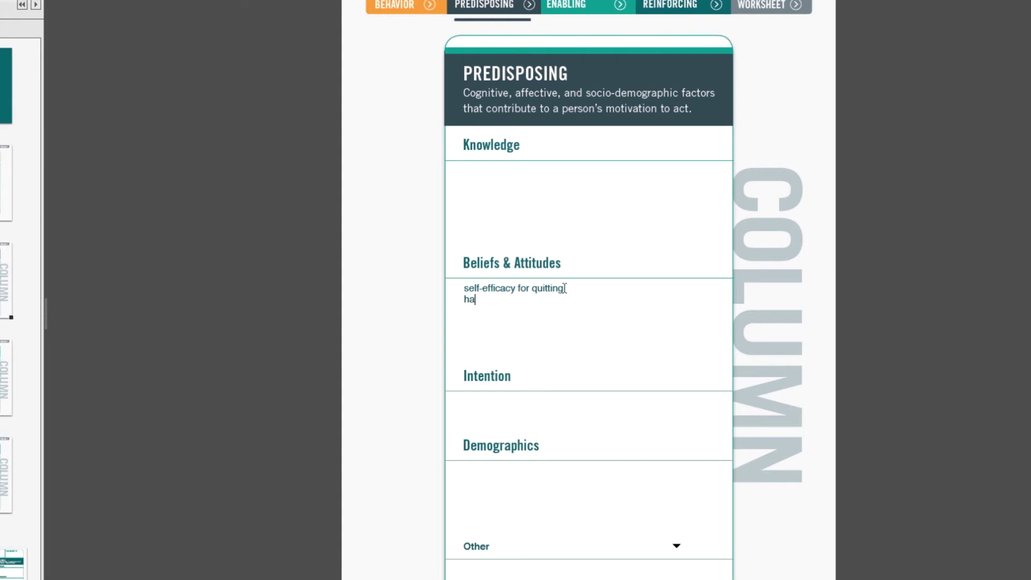
{"action": "type", "text": "rmful effects on the infant"}
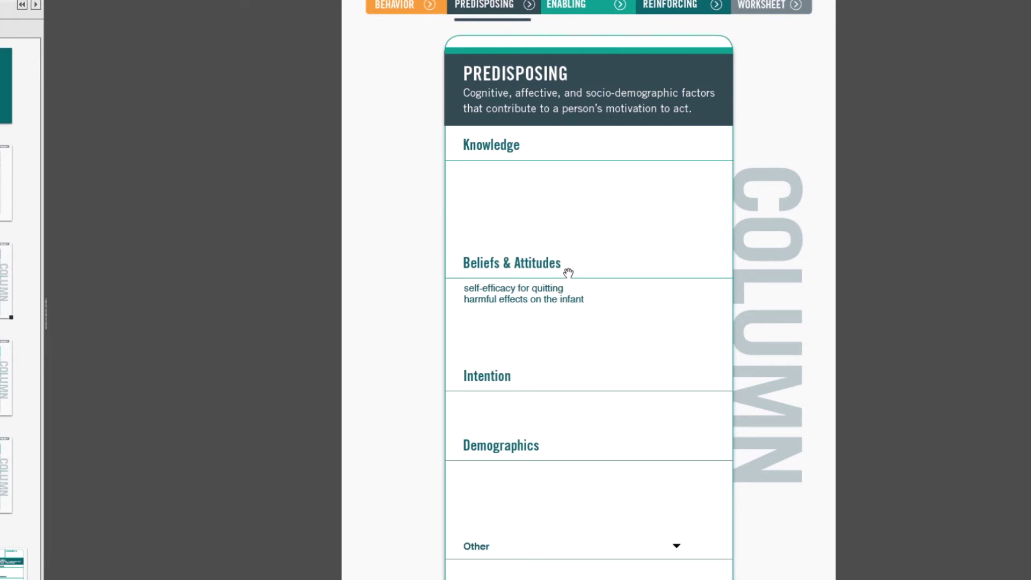
{"action": "left_click", "coordinate": [488, 476]}
Enter 'Age' under Demographics and 'Length of time smoke' in the field below Other
{"action": "type", "text": "Age"}
{"action": "left_click", "coordinate": [479, 573]}
{"action": "type", "text": "Length of time smoke"}
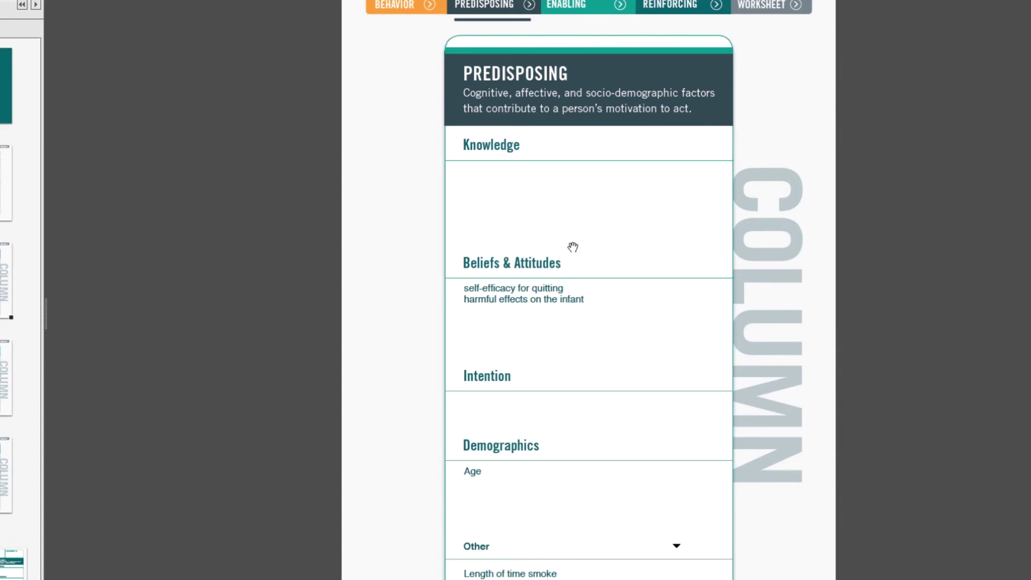
{"action": "left_click", "coordinate": [575, 8]}
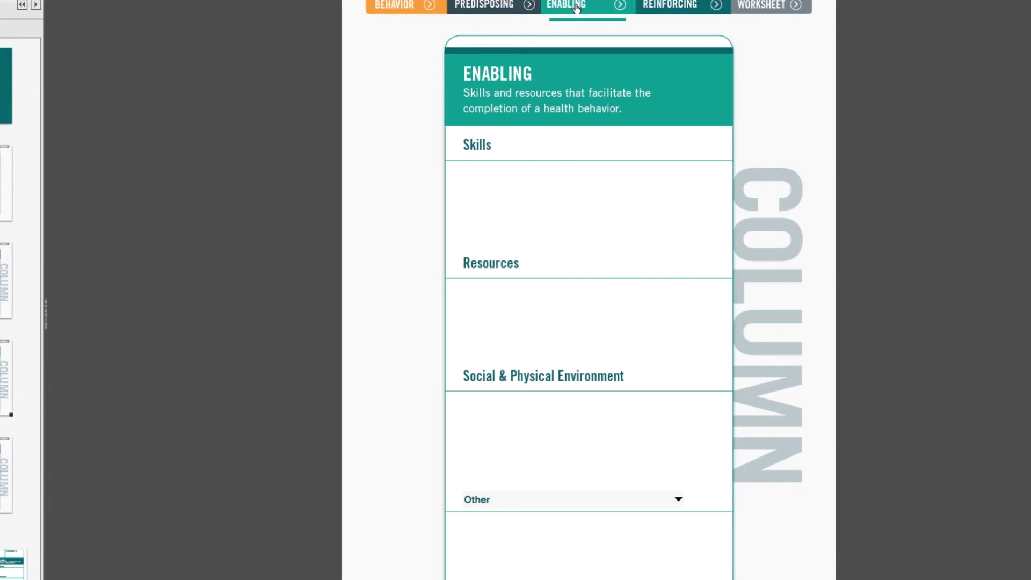
List 'Coping skills' and 'Trigger management skills' on separate lines in the Enabling Skills field
{"action": "left_click", "coordinate": [554, 177]}
{"action": "type", "text": "Coping skills"}
{"action": "key", "text": "Return"}
{"action": "type", "text": "Trigge"}
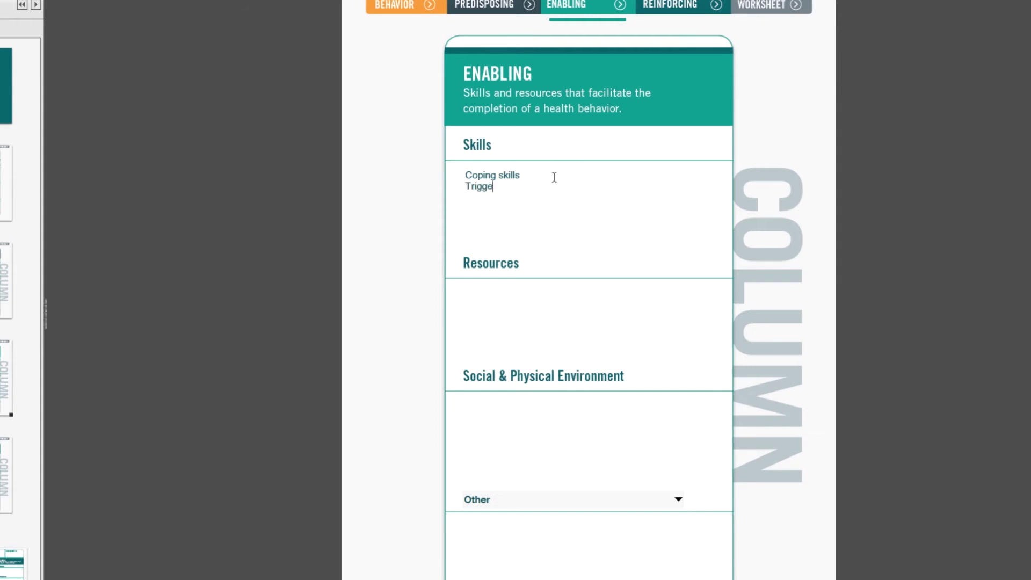
{"action": "type", "text": "r management skills"}
Enter 'Partner smoking behavior during pregnancy' in the Social & Physical Environment field
{"action": "left_click", "coordinate": [477, 409]}
{"action": "type", "text": "Partner smoki"}
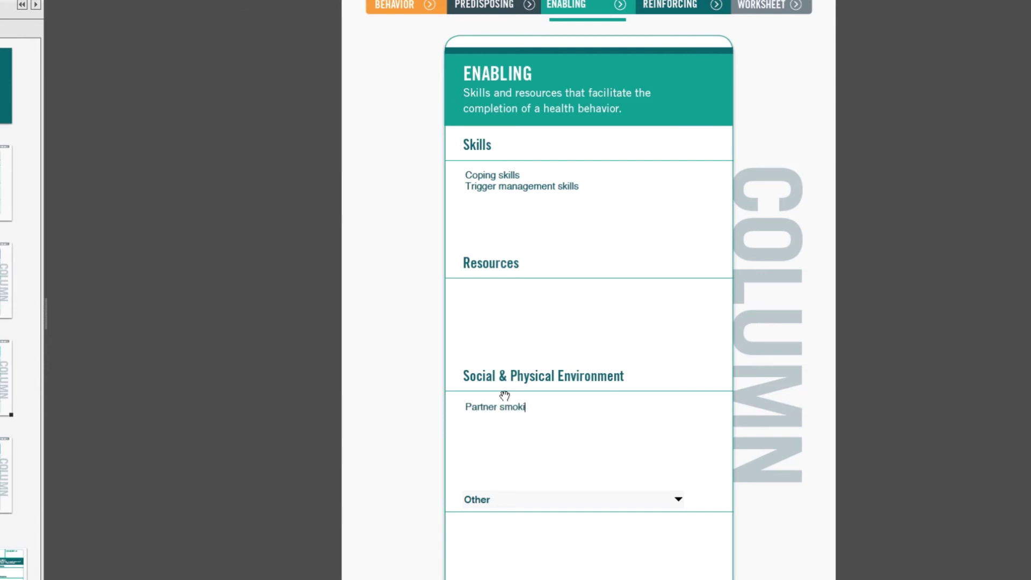
{"action": "type", "text": "ng behavior during pre"}
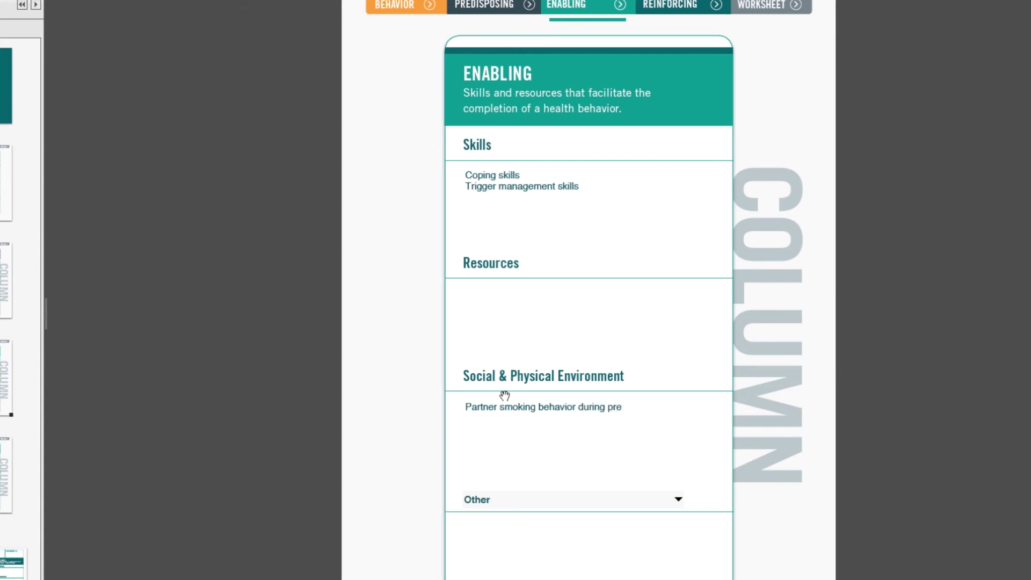
{"action": "type", "text": "gnancy"}
{"action": "left_click", "coordinate": [664, 9]}
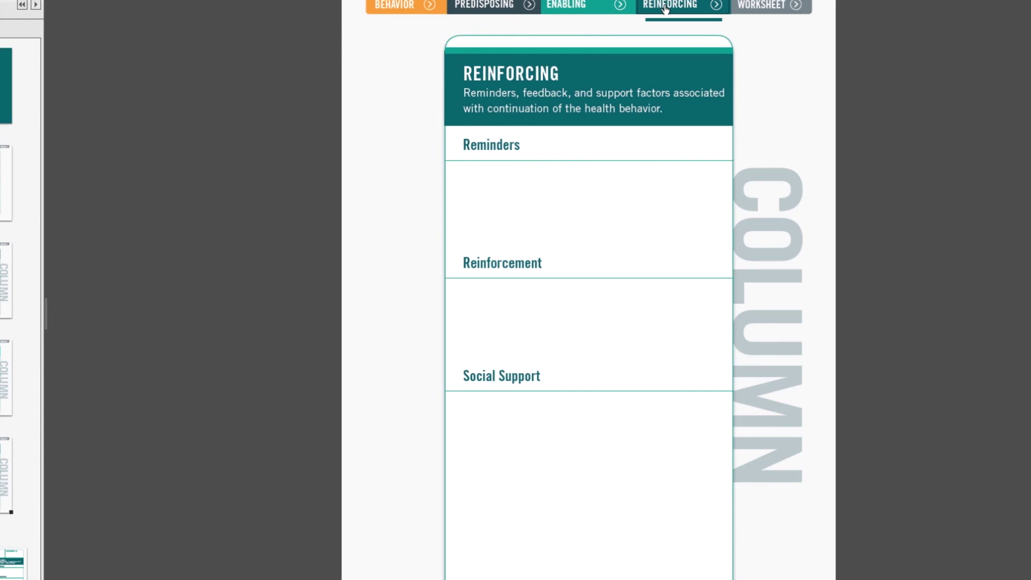
Enter 'HCP asking about smoking status' in the Reinforcing page's Reminders field
{"action": "left_click", "coordinate": [483, 181]}
{"action": "type", "text": "HCP asking about smoking statu"}
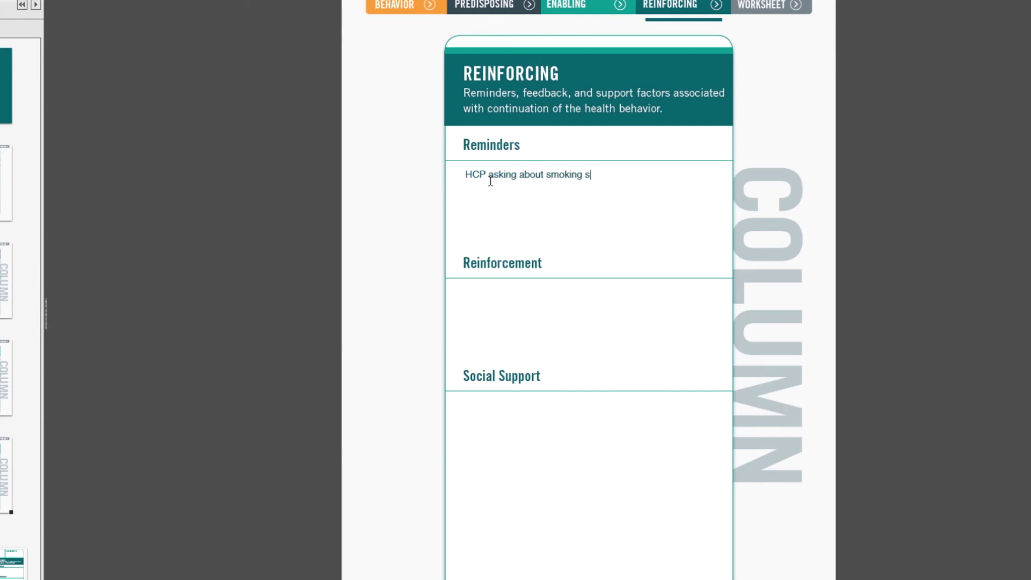
{"action": "type", "text": "s"}
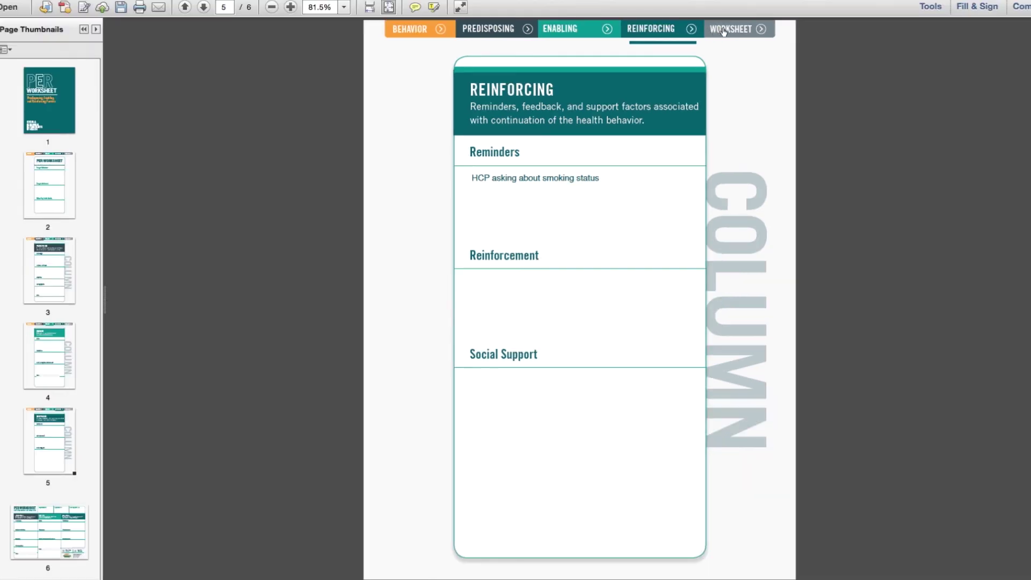
Jump to the page 6 worksheet summary and place the cursor after 'Length of time smoke'
{"action": "left_click", "coordinate": [729, 30]}
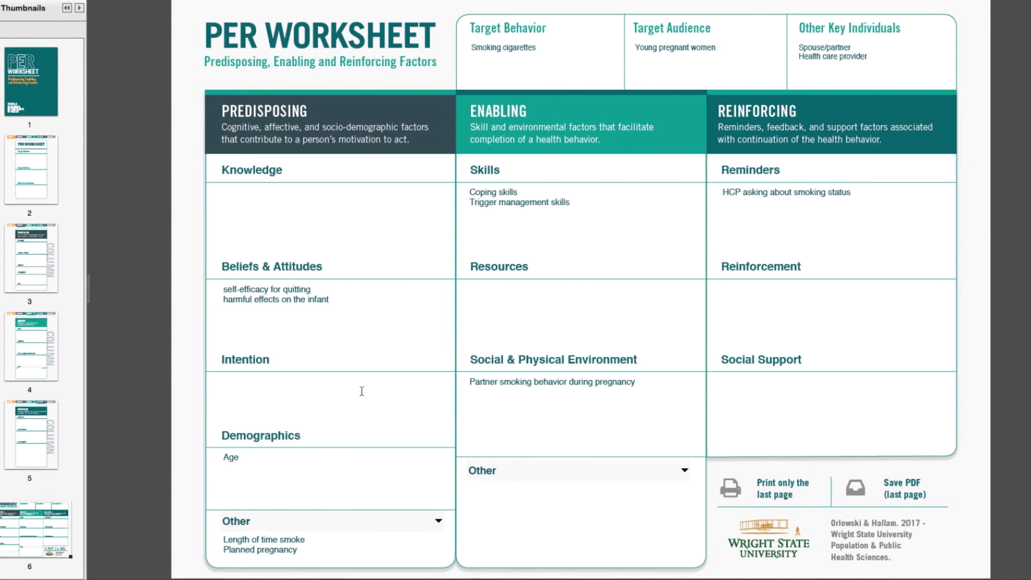
{"action": "left_click", "coordinate": [333, 539]}
Append the citation '(Yu et al, 2002)' after 'Length of time smoke', capitalising Yu
{"action": "type", "text": "yu et al, 200"}
{"action": "type", "text": "2)"}
{"action": "key", "text": "Left"}
{"action": "key", "text": "BackSpace"}
{"action": "type", "text": "Y"}
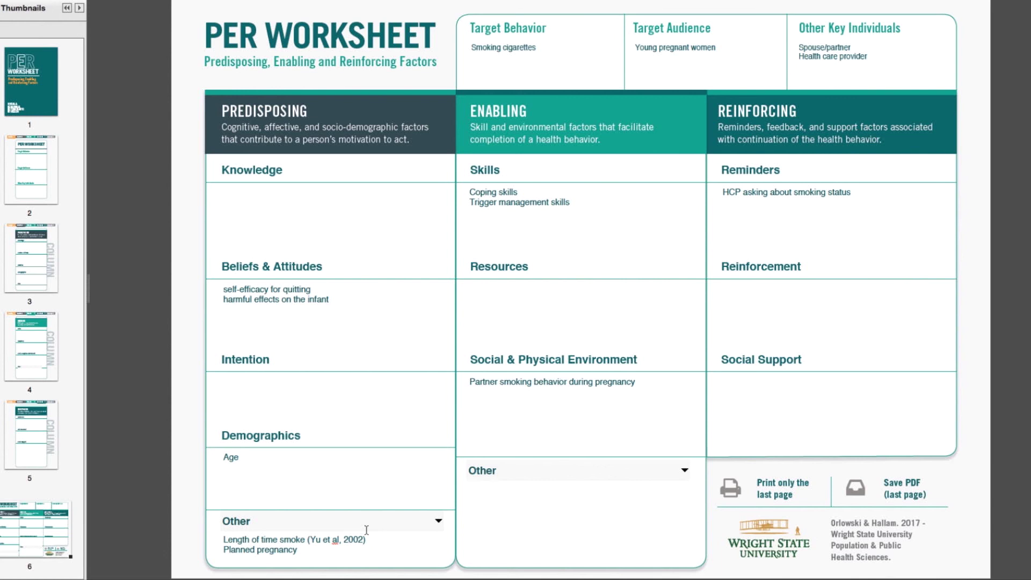